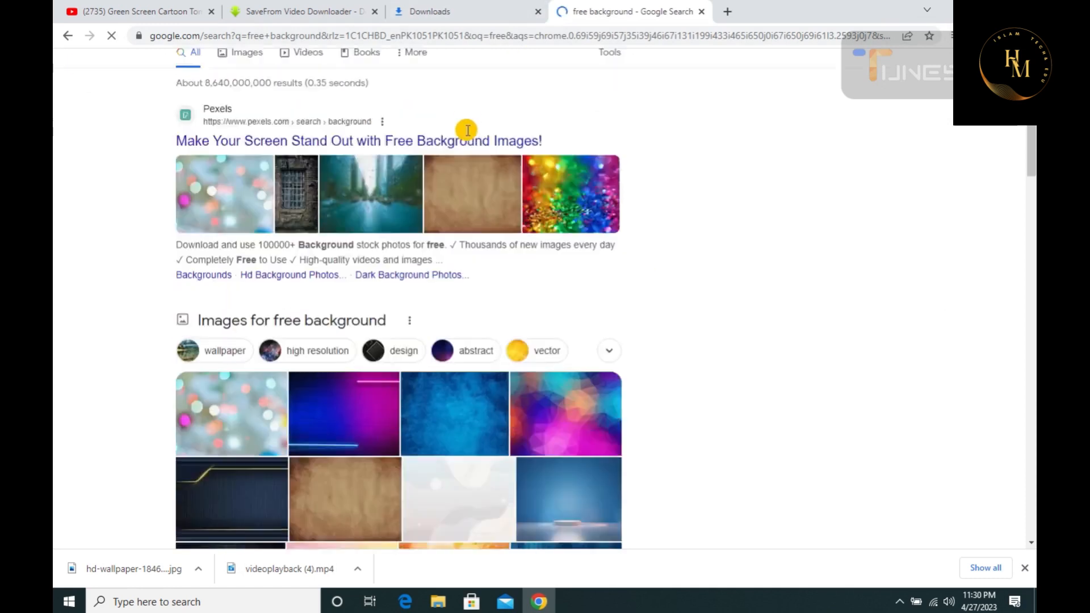
# Browse Pixabay's background images, open the dark Blackboard Wall photo's page and show its free download sizes
pyautogui.click(462, 122)
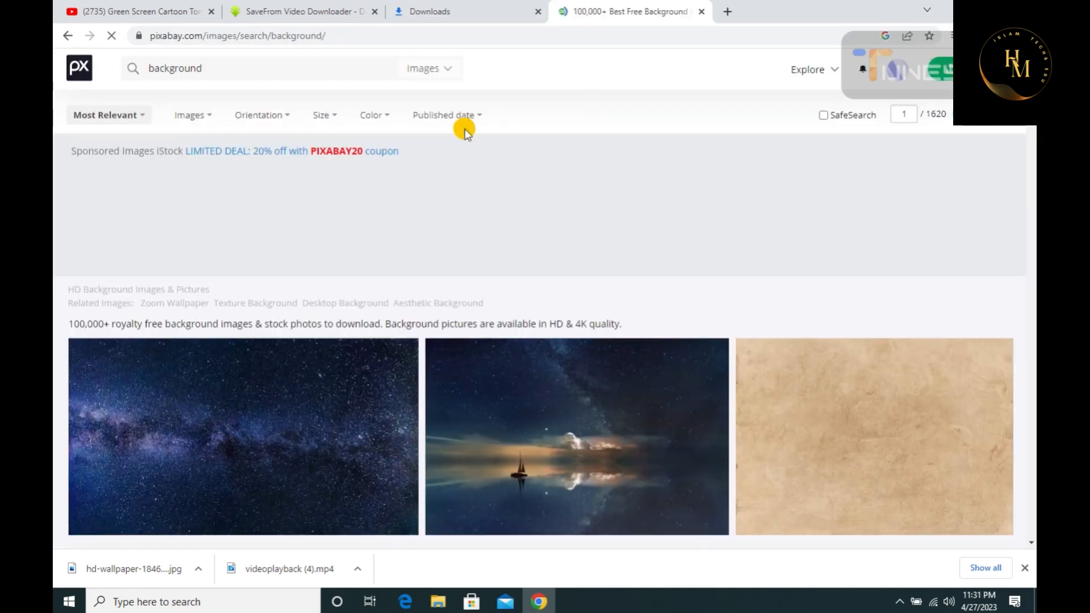
pyautogui.scroll(-6, 585, 149)
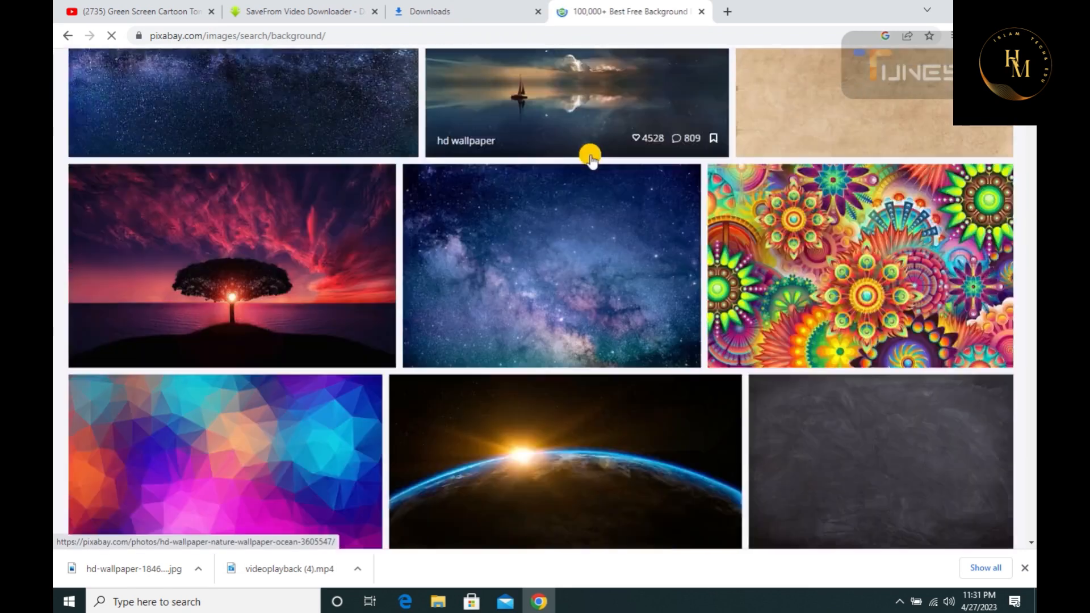
pyautogui.scroll(-12, 591, 158)
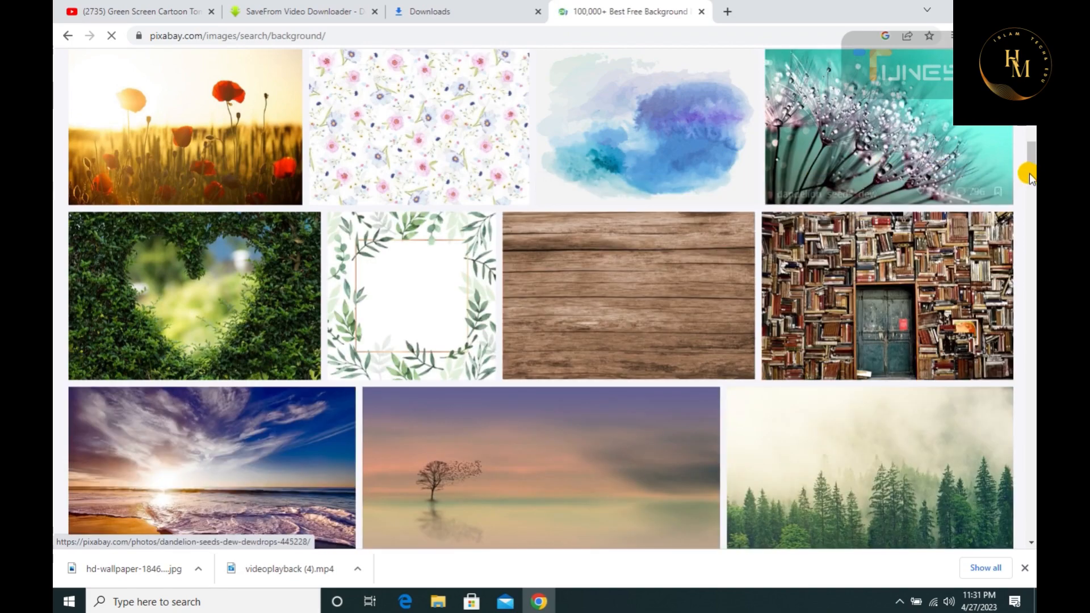
pyautogui.moveTo(1029, 172); pyautogui.dragTo(1031, 516)
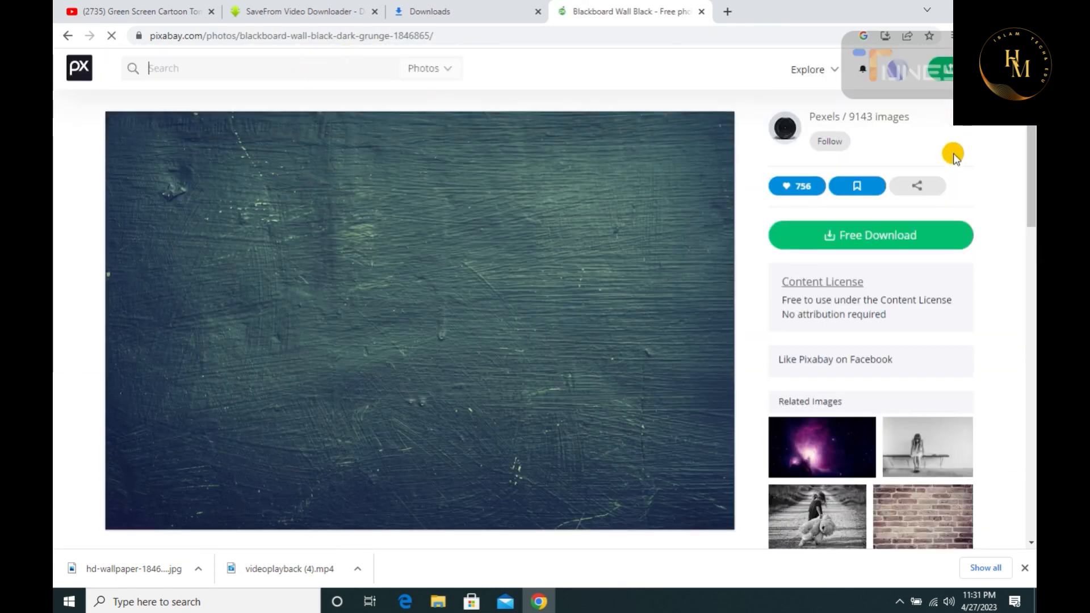
pyautogui.click(889, 240)
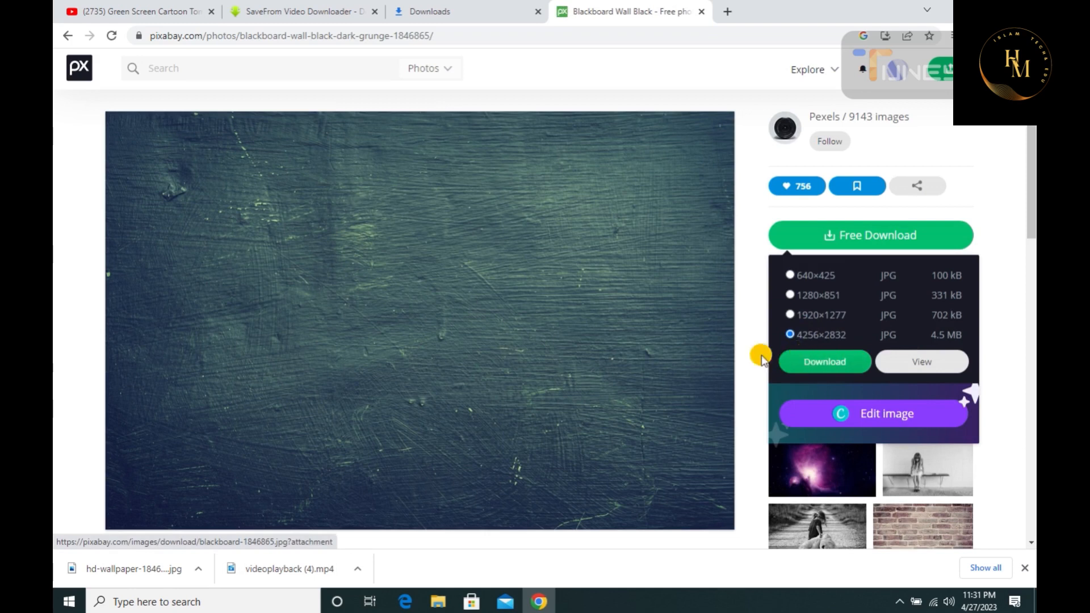
# Check the browser's list of downloaded files, return to the desktop and launch Shotcut
pyautogui.click(465, 7)
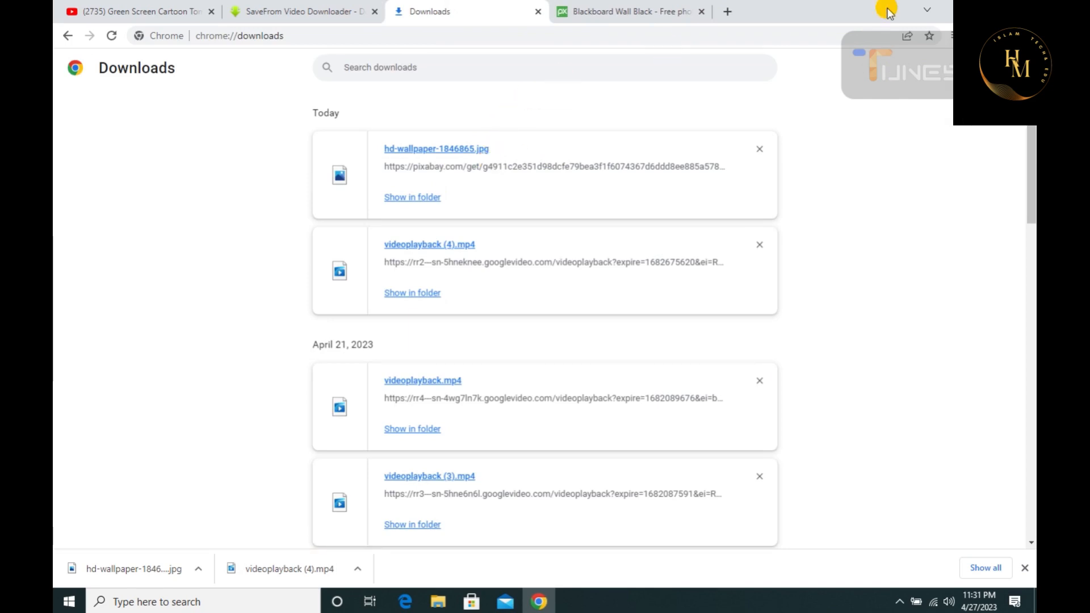
pyautogui.click(959, 11)
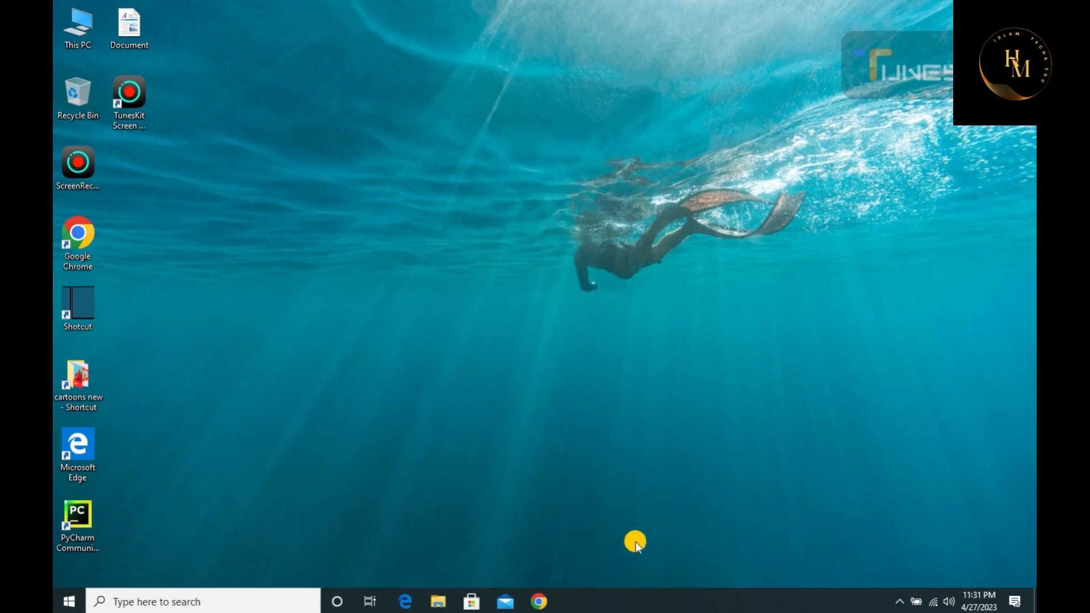
pyautogui.rightClick(63, 316)
pyautogui.click(126, 326)
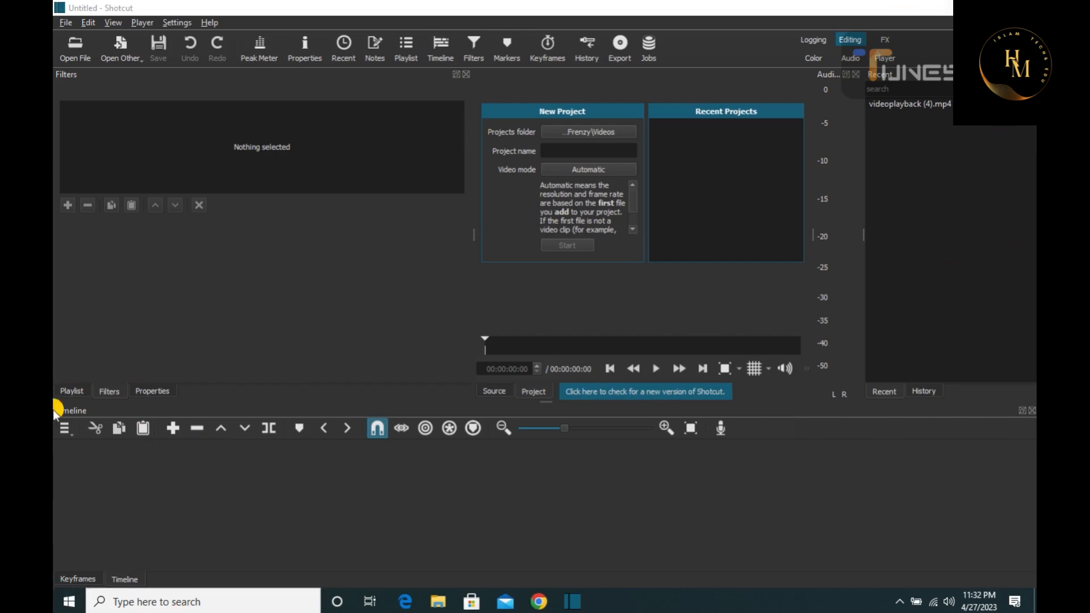
# Add two video tracks, V1 and V2, to the empty timeline
pyautogui.click(63, 430)
pyautogui.moveTo(114, 449)
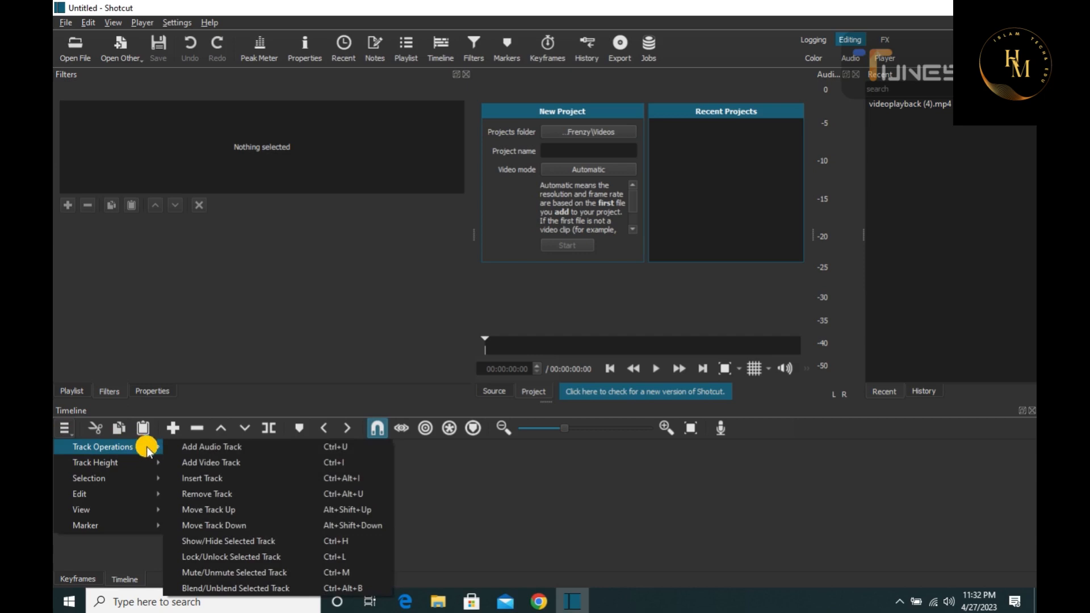
pyautogui.click(215, 458)
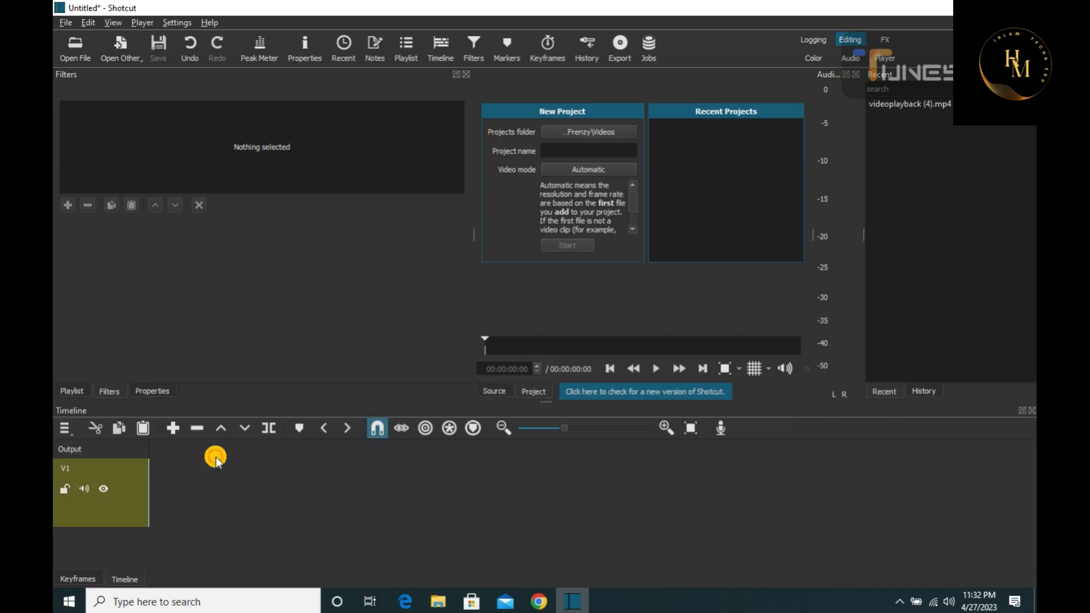
pyautogui.click(63, 429)
pyautogui.moveTo(86, 447)
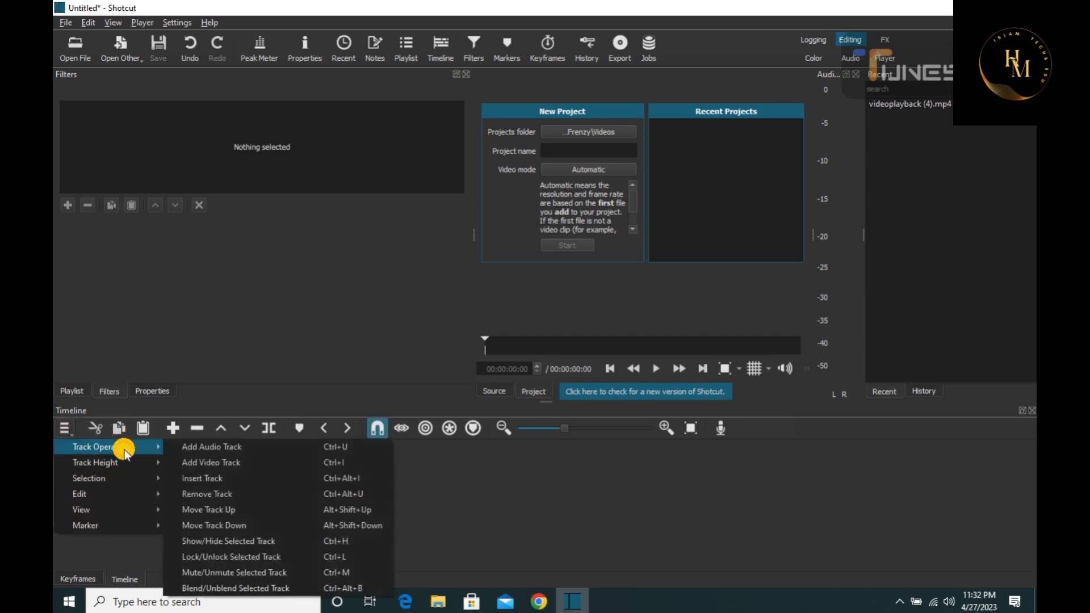
pyautogui.click(170, 463)
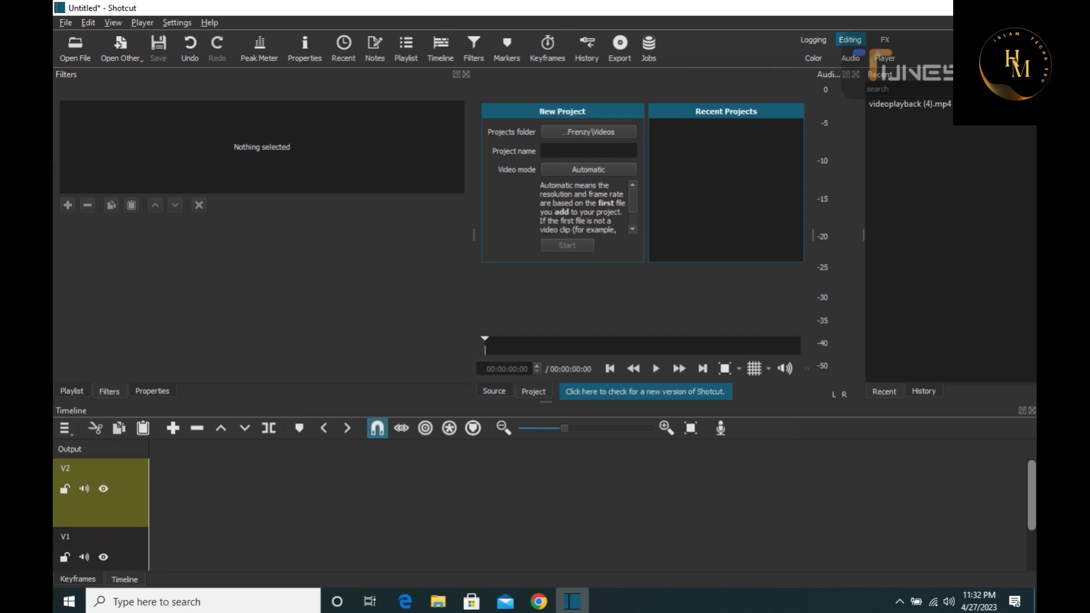
# Place the videoplayback (4) video from the Downloads folder at the start of track V2
pyautogui.click(989, 8)
pyautogui.click(80, 41)
pyautogui.doubleClick(81, 41)
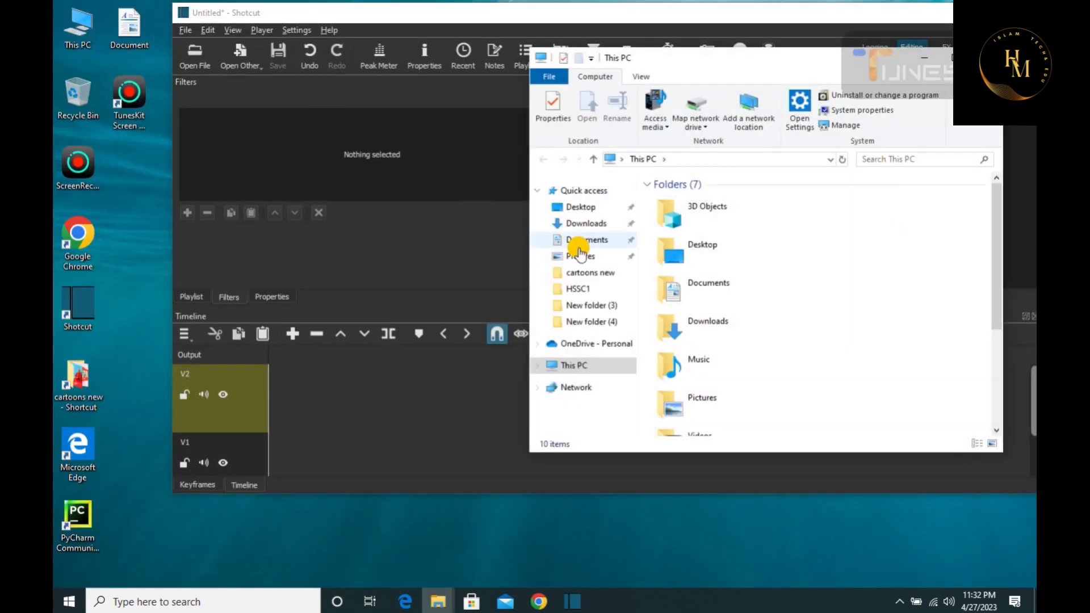
pyautogui.click(581, 224)
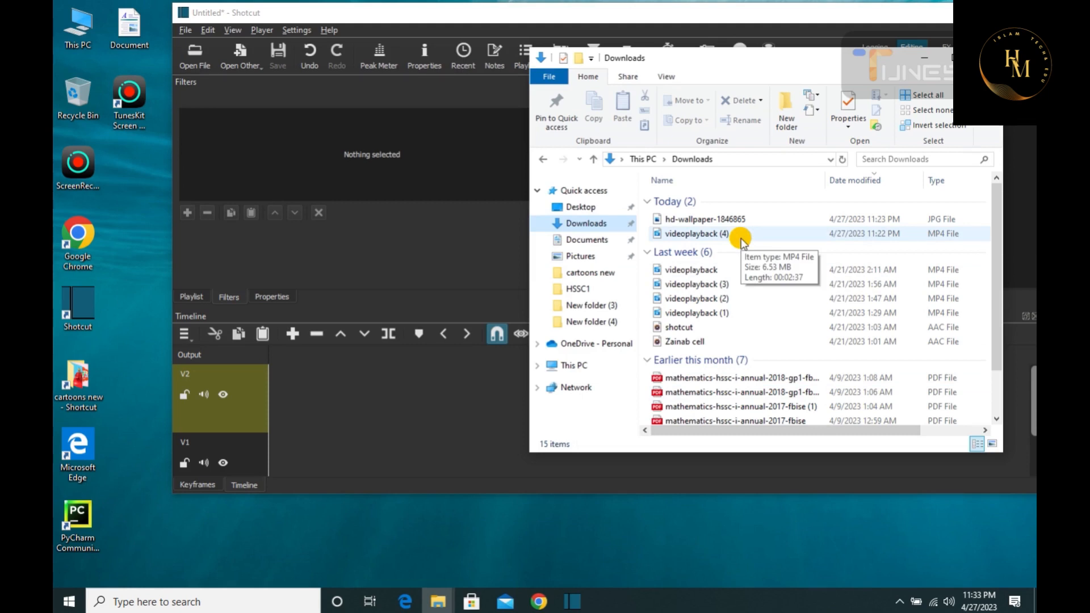
pyautogui.click(690, 234)
pyautogui.moveTo(666, 229); pyautogui.dragTo(272, 392)
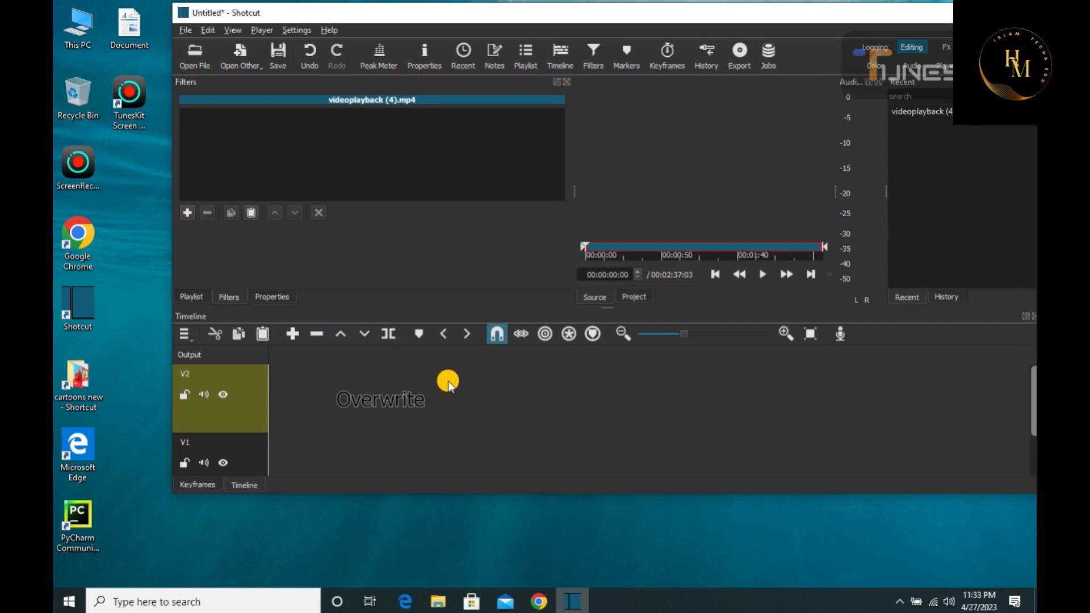
pyautogui.moveTo(448, 383); pyautogui.dragTo(448, 381)
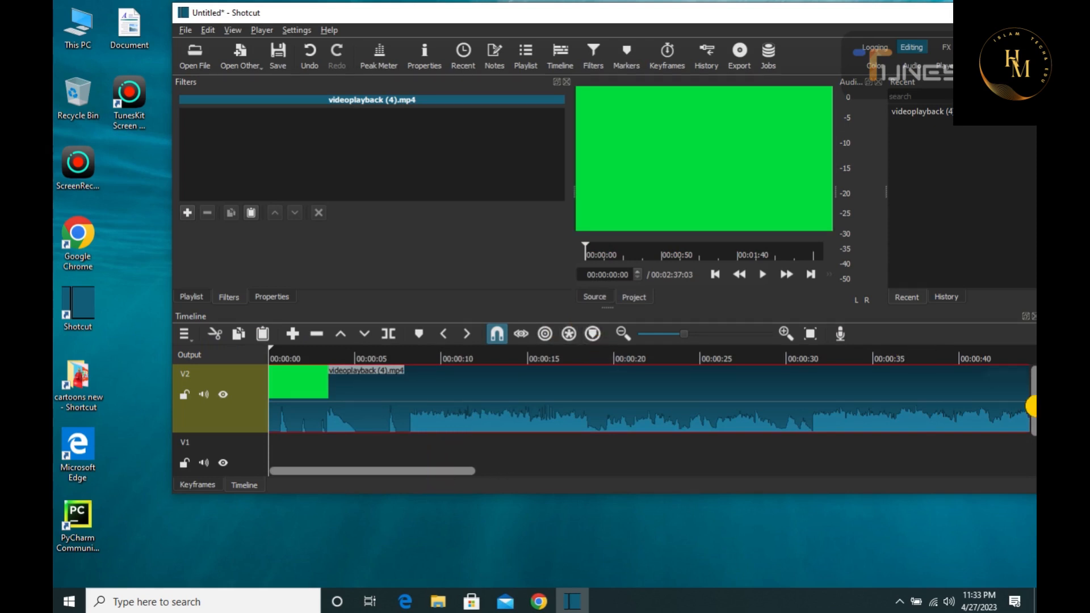
# Place the hd-wallpaper-1846865 image from the Downloads folder near the start of track V1
pyautogui.moveTo(1031, 400); pyautogui.dragTo(1024, 428)
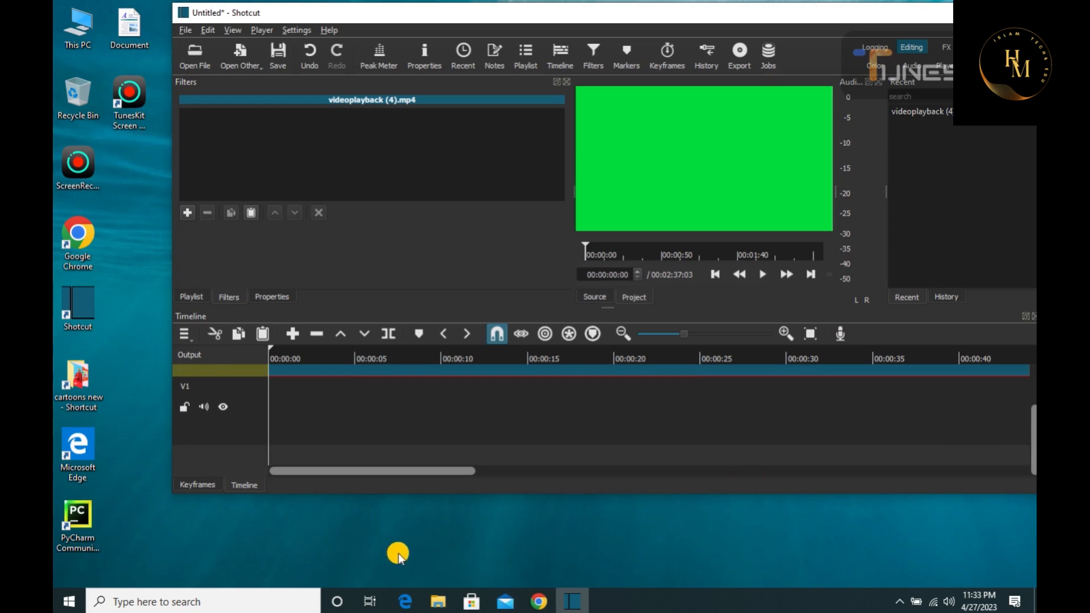
pyautogui.moveTo(433, 608)
pyautogui.click(450, 555)
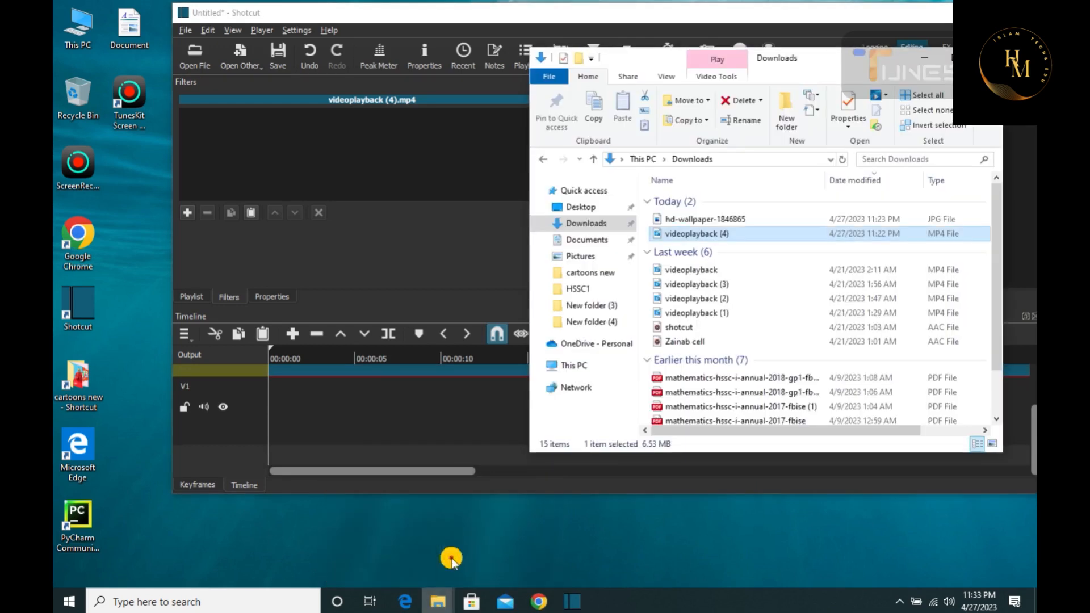
pyautogui.moveTo(676, 219); pyautogui.dragTo(277, 406)
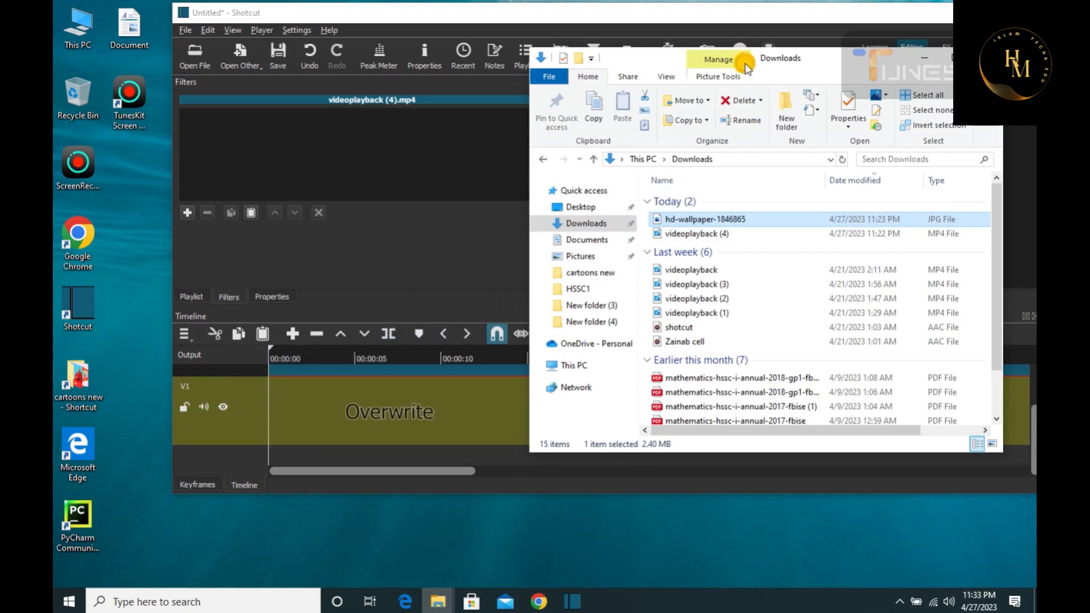
pyautogui.click(526, 67)
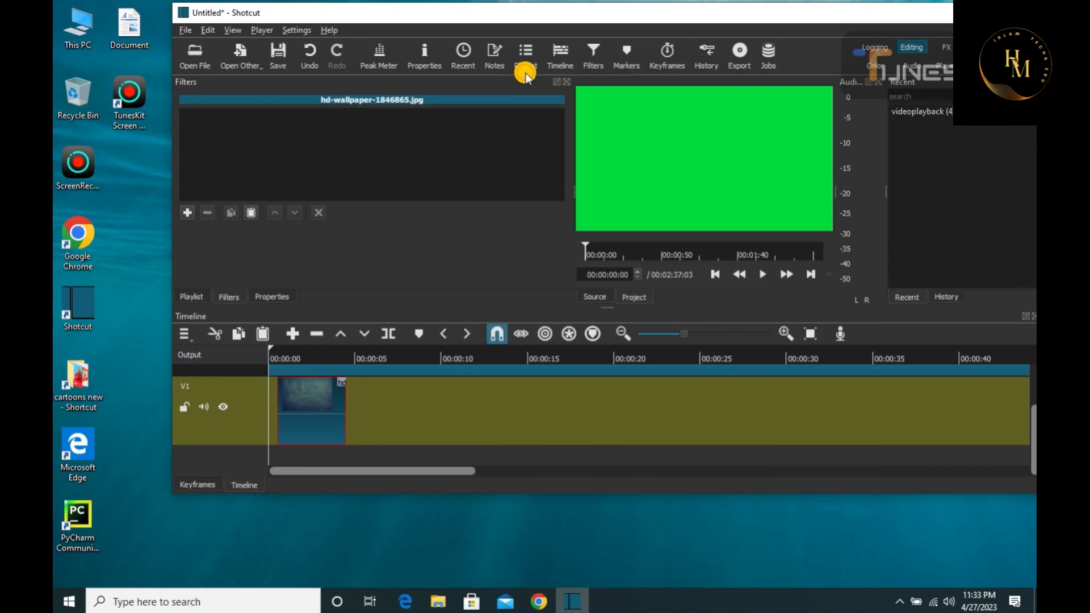
# Align the wallpaper clip with the start of track V1 and extend it to the end of the video on V2
pyautogui.moveTo(321, 398); pyautogui.dragTo(385, 408)
pyautogui.moveTo(808, 432); pyautogui.dragTo(944, 419)
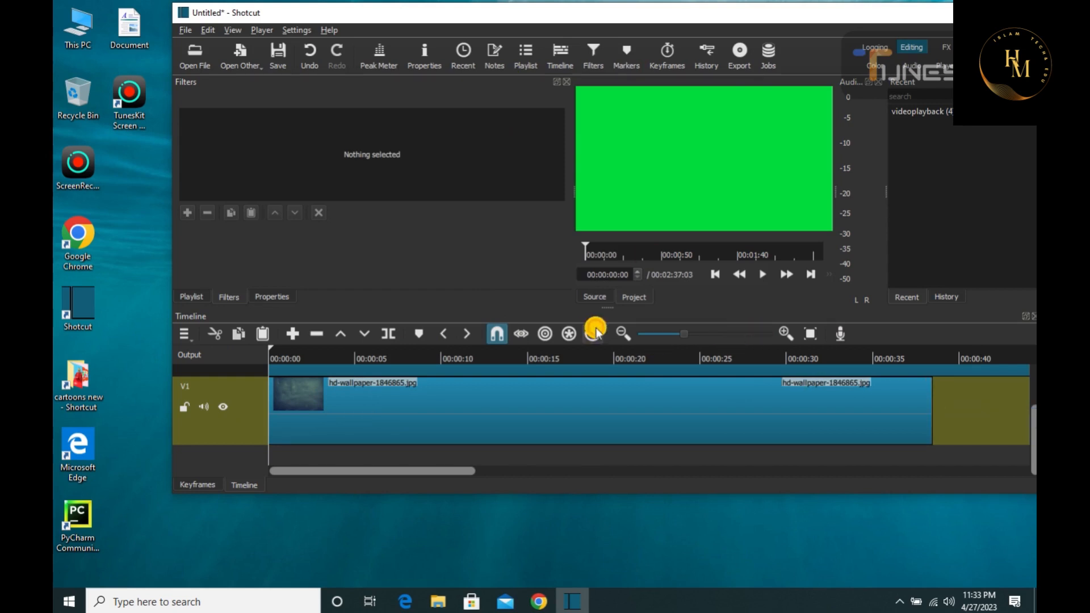
pyautogui.click(622, 333)
pyautogui.click(622, 334)
pyautogui.click(622, 334)
pyautogui.click(622, 333)
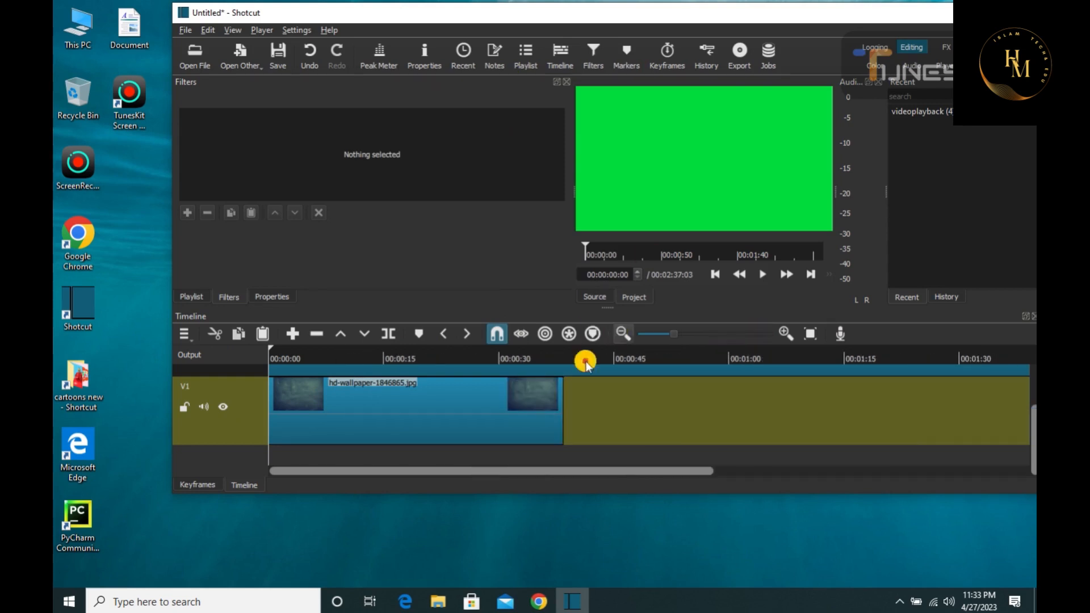
pyautogui.moveTo(560, 409); pyautogui.dragTo(990, 409)
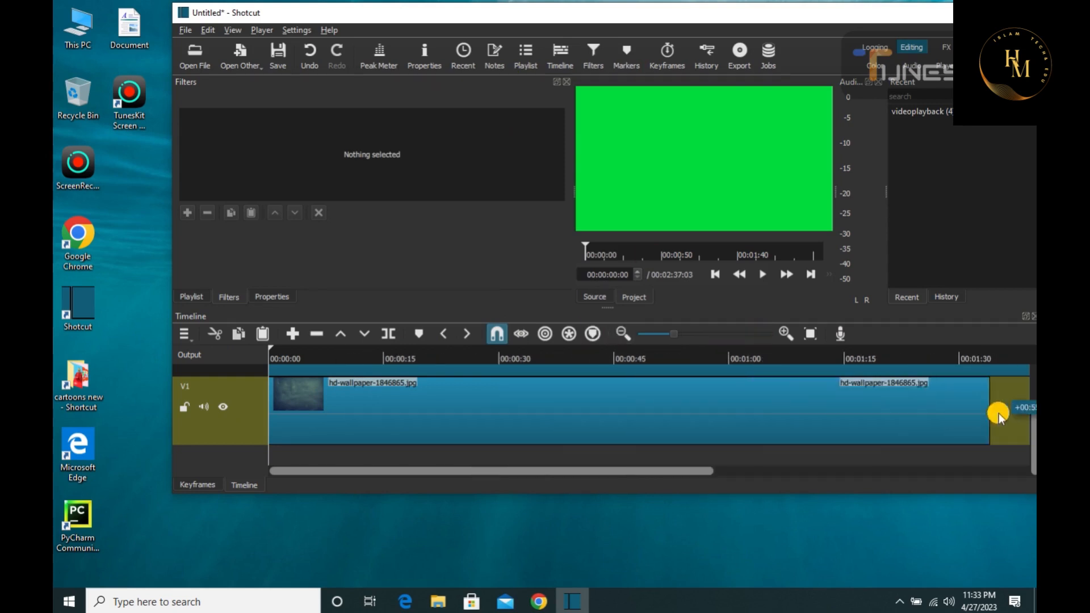
pyautogui.click(625, 337)
pyautogui.click(625, 337)
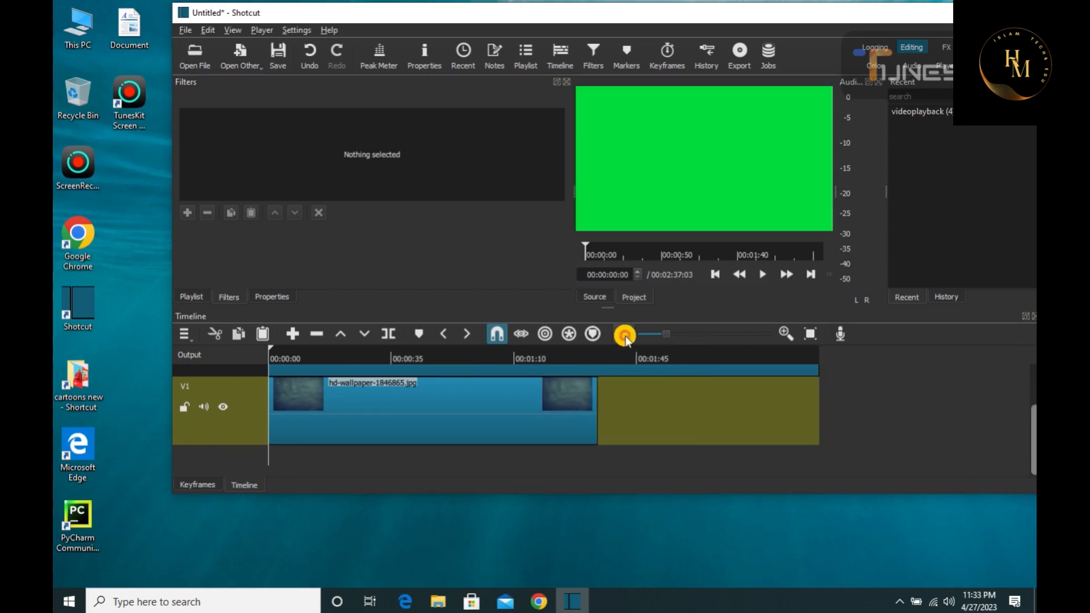
pyautogui.moveTo(596, 400); pyautogui.dragTo(827, 404)
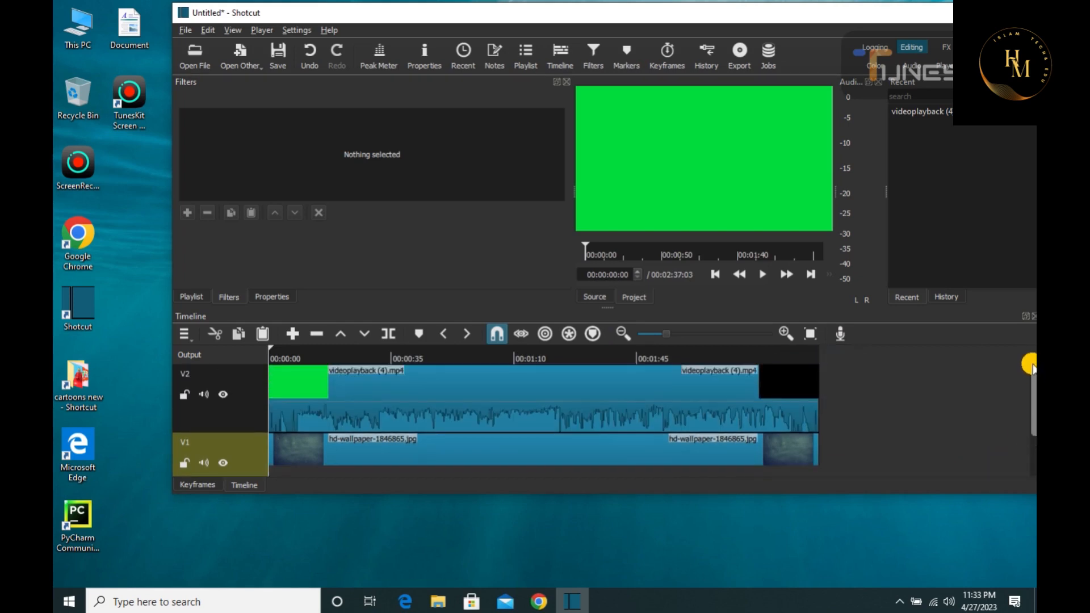
# Select the green-screen clip on V2, preview its opening and a later part, and return the playhead to the start
pyautogui.click(454, 385)
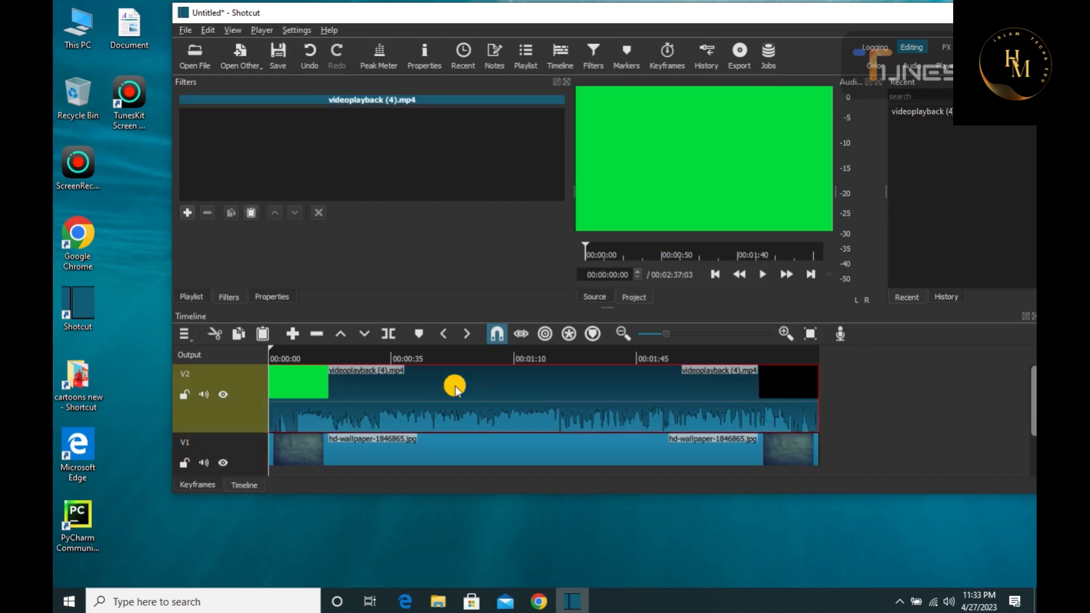
pyautogui.click(766, 276)
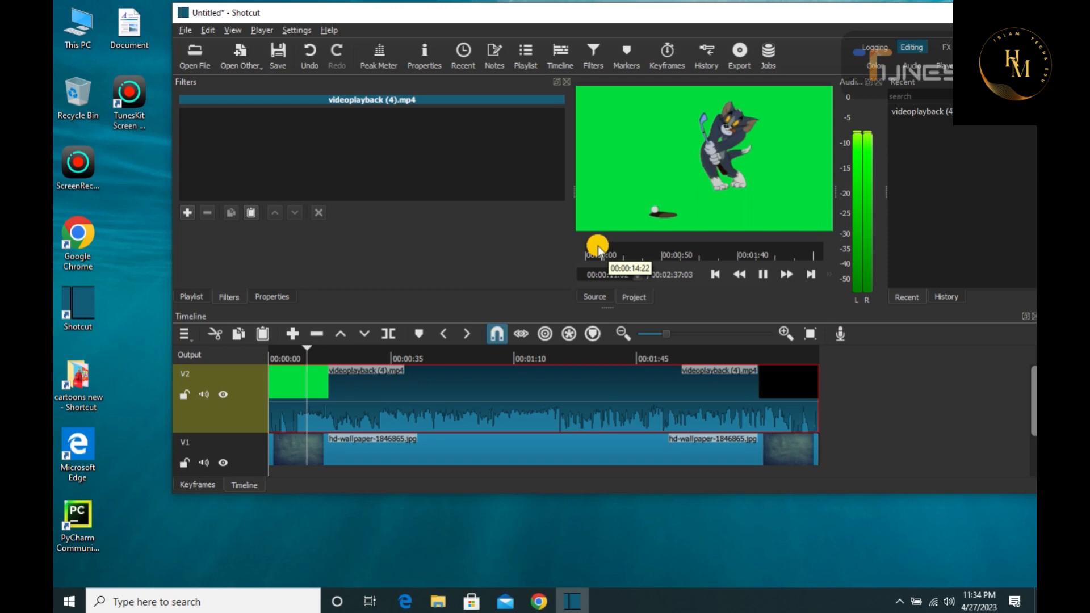
pyautogui.click(726, 253)
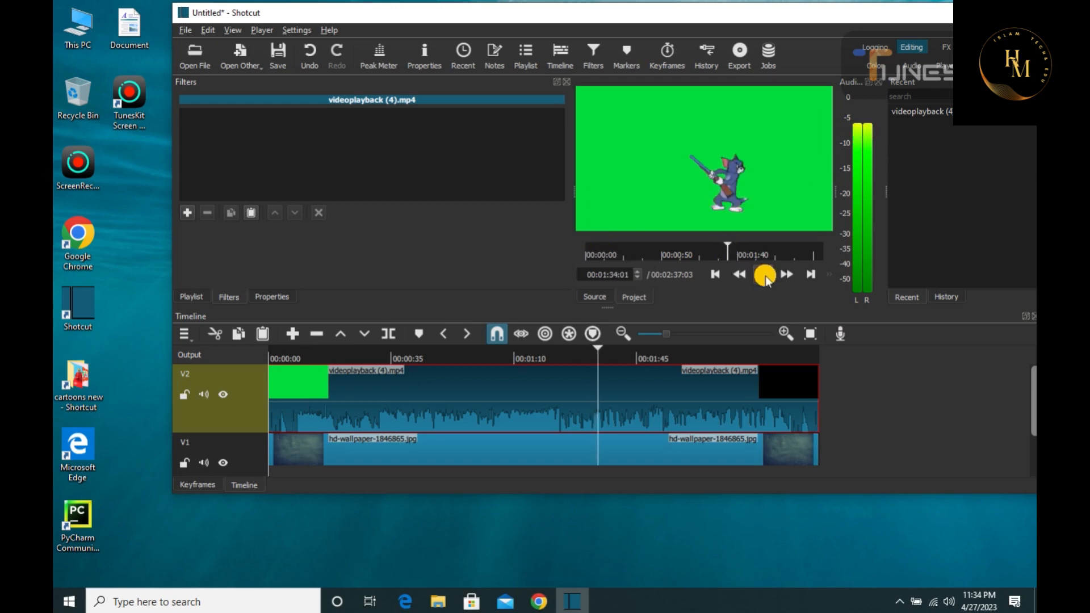
pyautogui.click(765, 275)
pyautogui.press('Home')
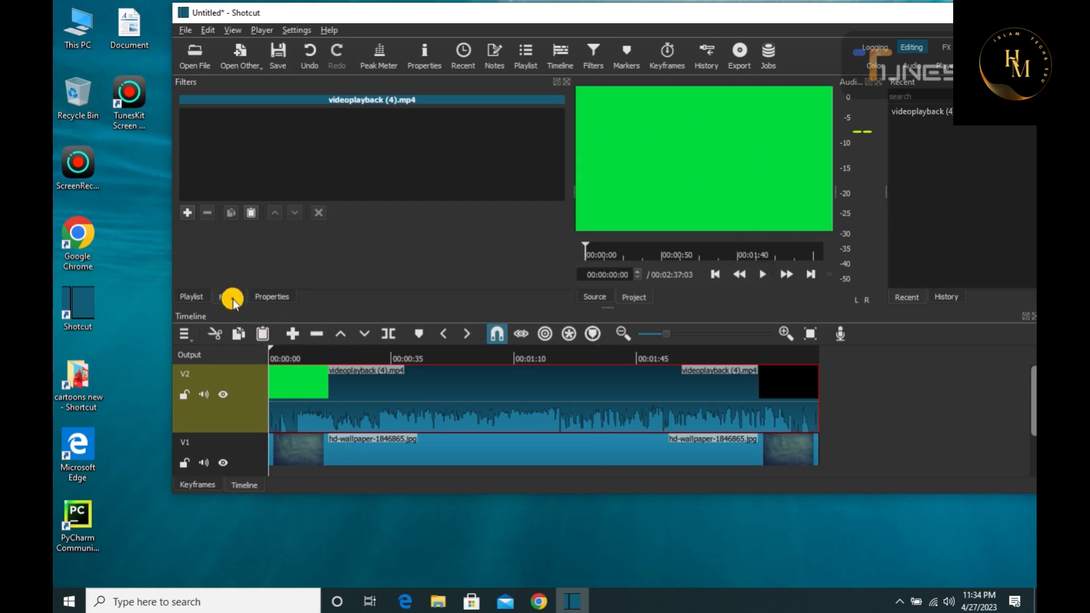
# Search the filters for "chroma" and add the Chroma Key: Simple filter to the videoplayback (4) clip
pyautogui.click(191, 216)
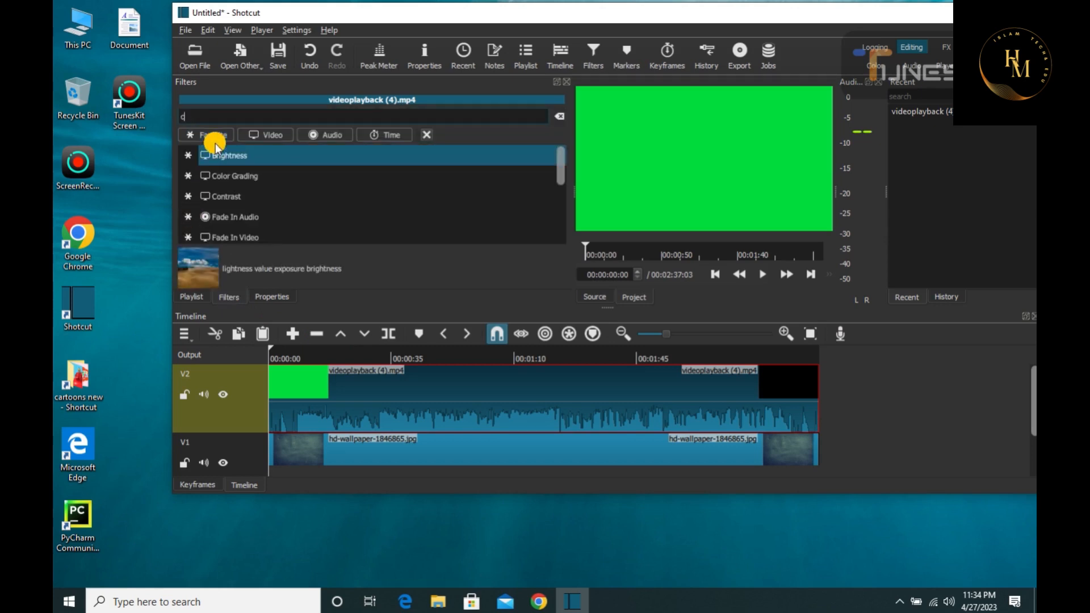
pyautogui.write('chr')
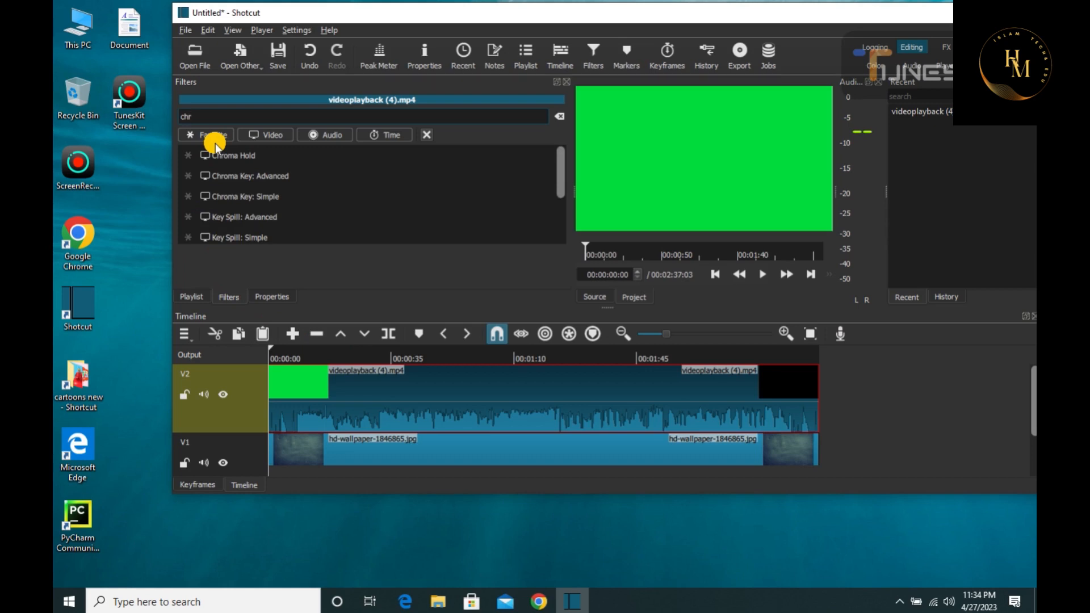
pyautogui.write('oma')
pyautogui.click(267, 198)
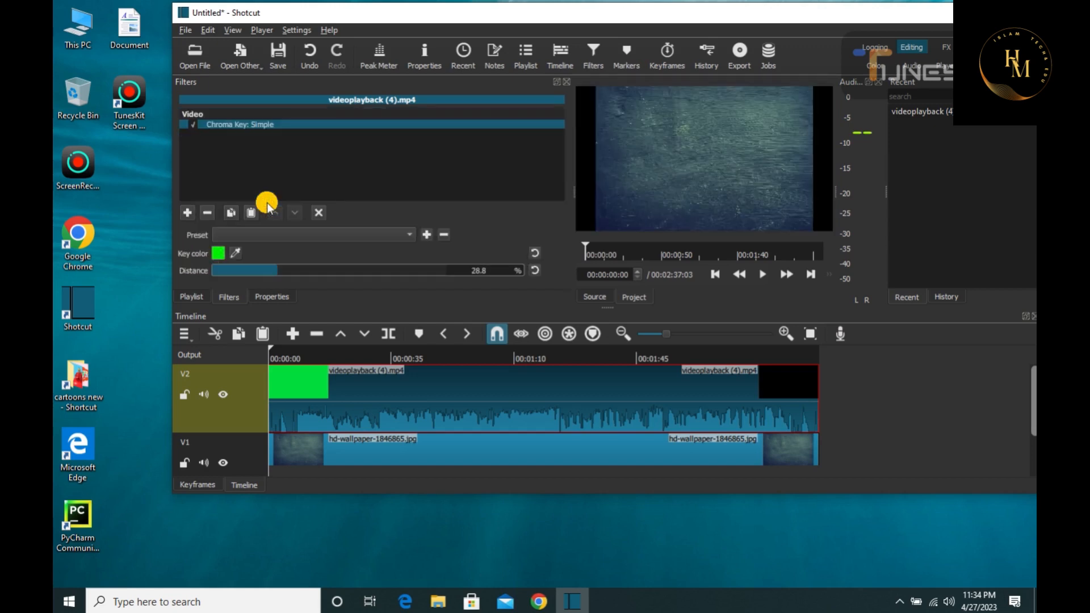
# Preview the keyed cartoon over the wallpaper background, skipping ahead to about 15 seconds
pyautogui.click(759, 274)
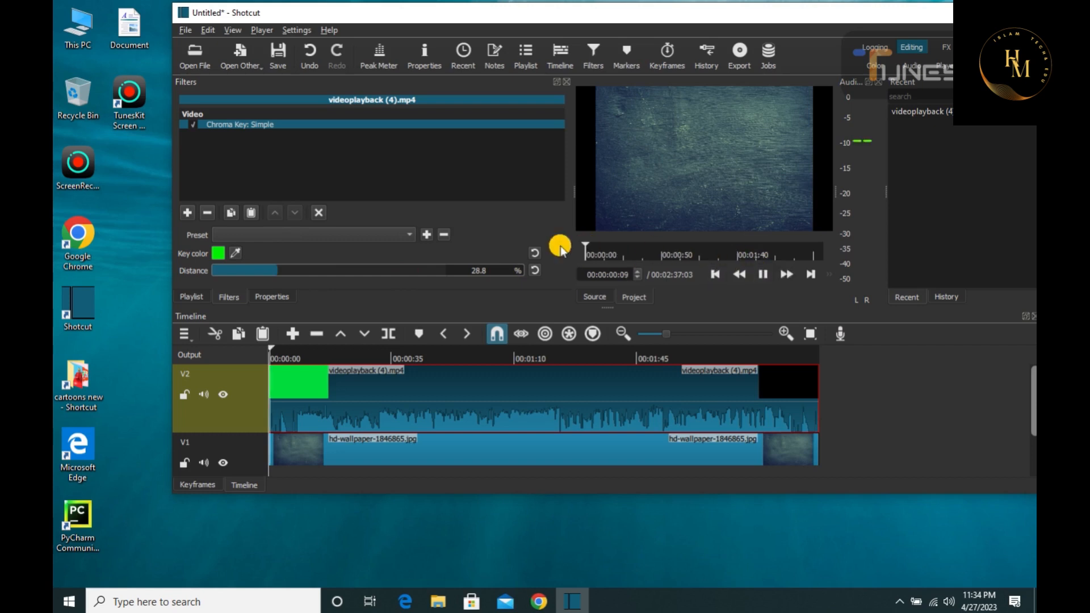
pyautogui.click(609, 246)
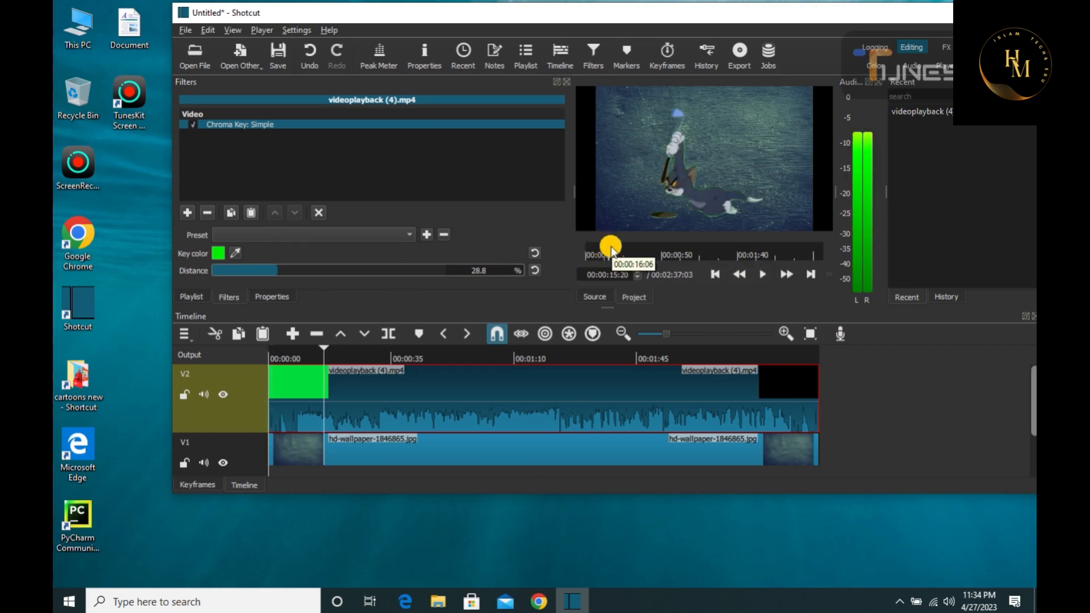
# Preview the keyed cartoon over the wallpaper, and return the playhead to about 16 seconds
pyautogui.click(755, 274)
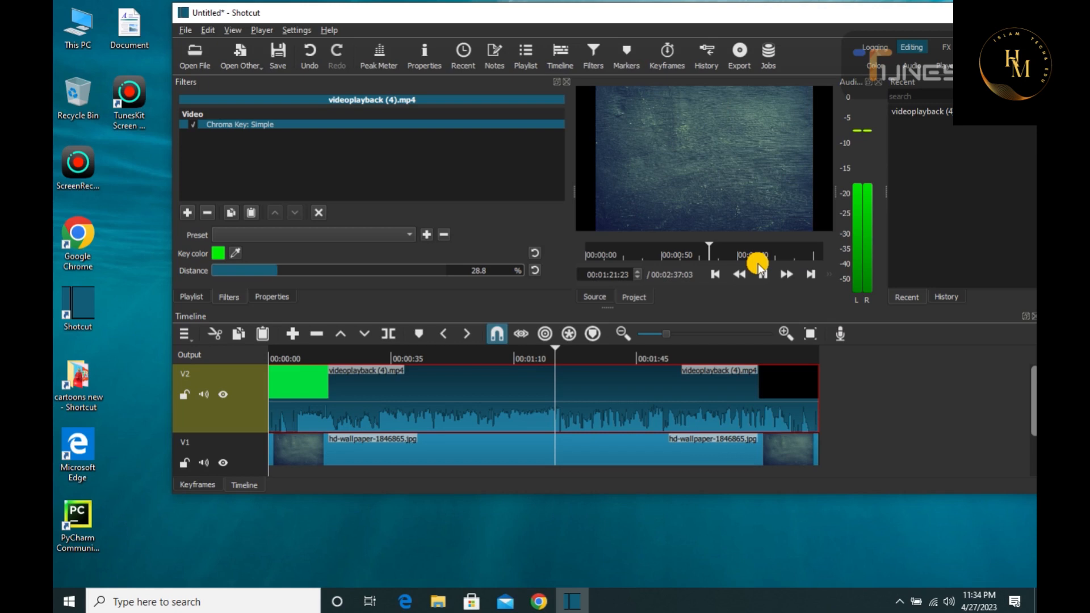
pyautogui.click(758, 266)
pyautogui.click(583, 258)
pyautogui.moveTo(583, 258); pyautogui.dragTo(619, 255)
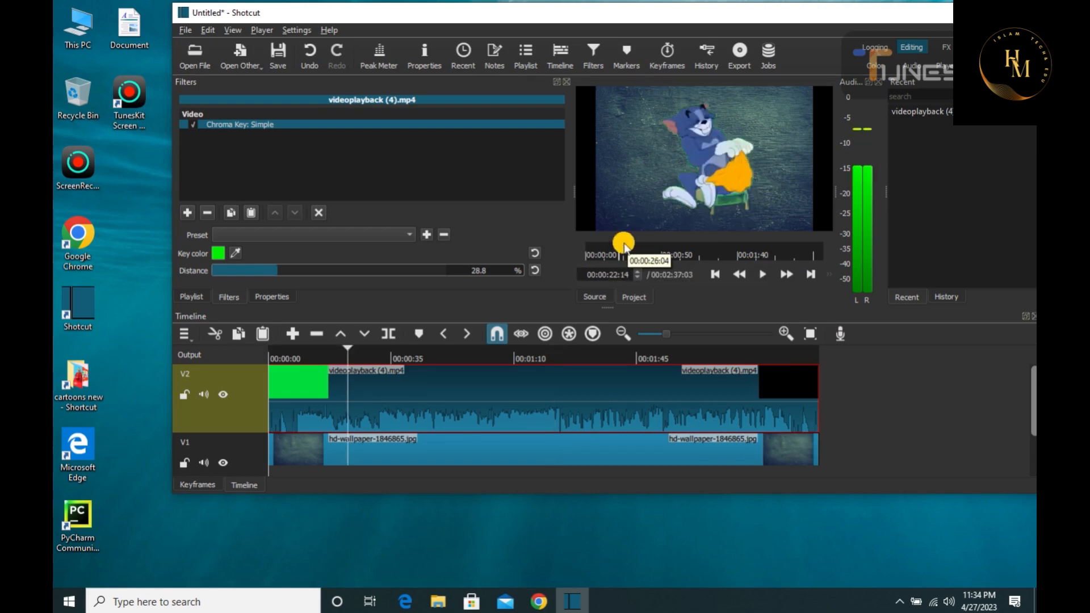
pyautogui.click(611, 248)
# Set the Chroma Key: Simple filter's distance to 47.4% and briefly play the video to check the keying
pyautogui.click(314, 271)
pyautogui.click(324, 270)
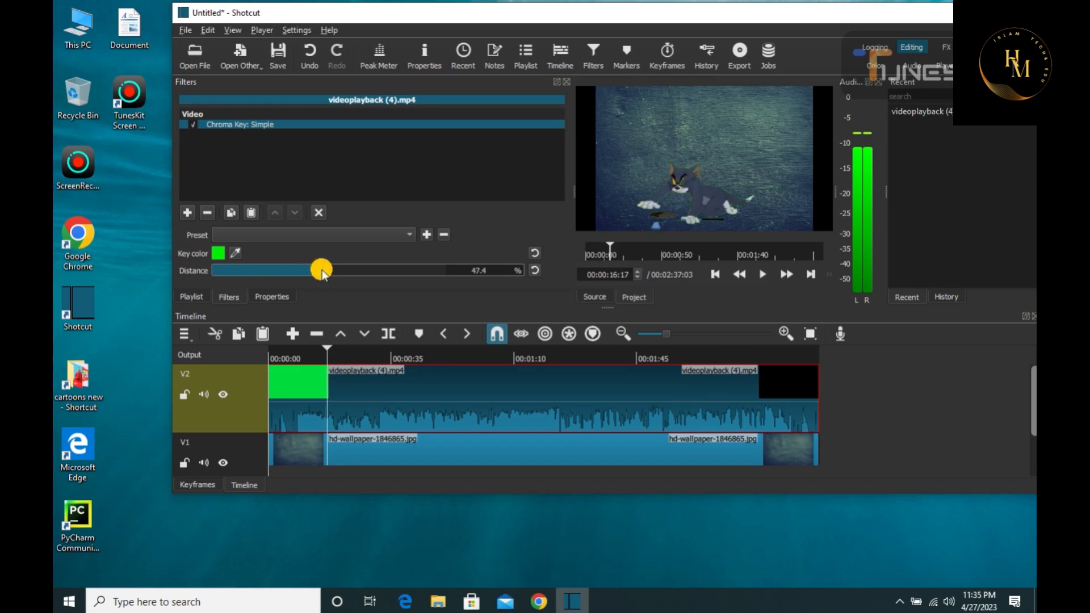
pyautogui.click(341, 270)
pyautogui.moveTo(359, 271); pyautogui.dragTo(325, 274)
pyautogui.click(759, 274)
pyautogui.click(759, 275)
# Try to sample a new key color from the screen with the color picker
pyautogui.click(235, 253)
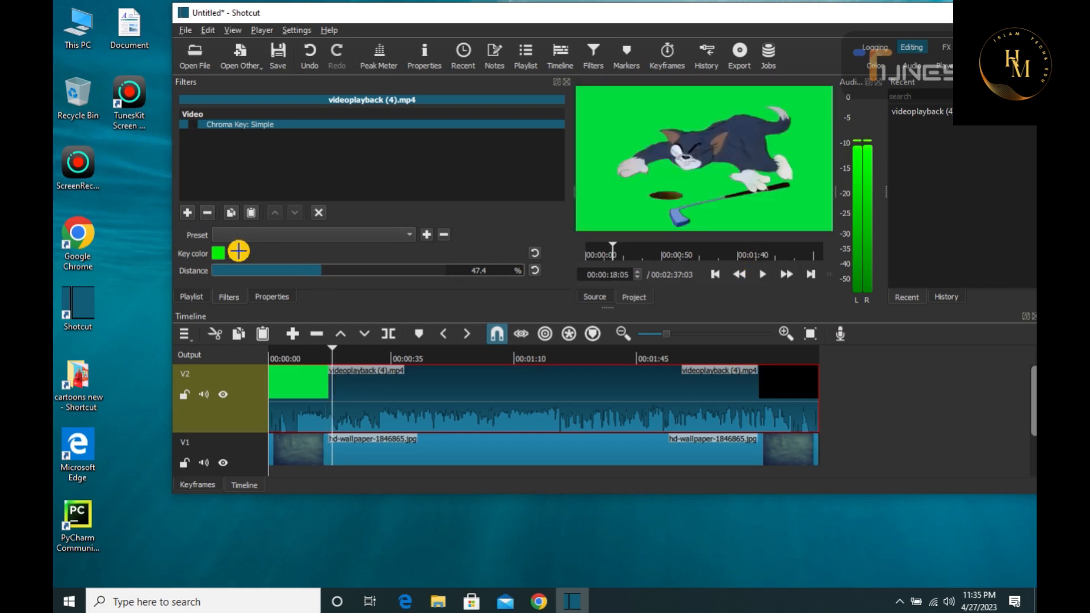
pyautogui.click(239, 252)
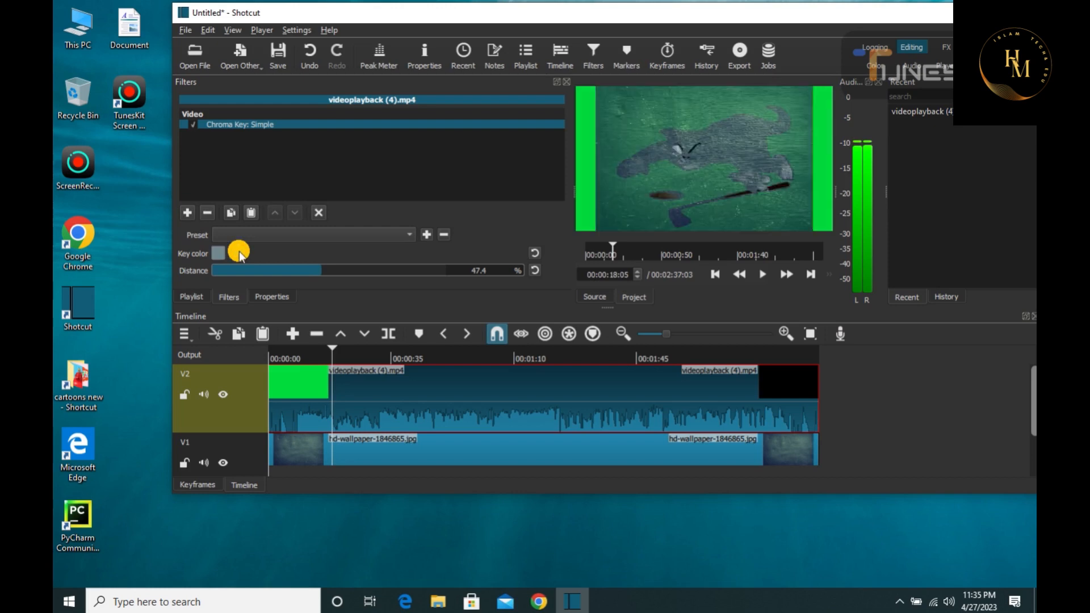
pyautogui.click(239, 255)
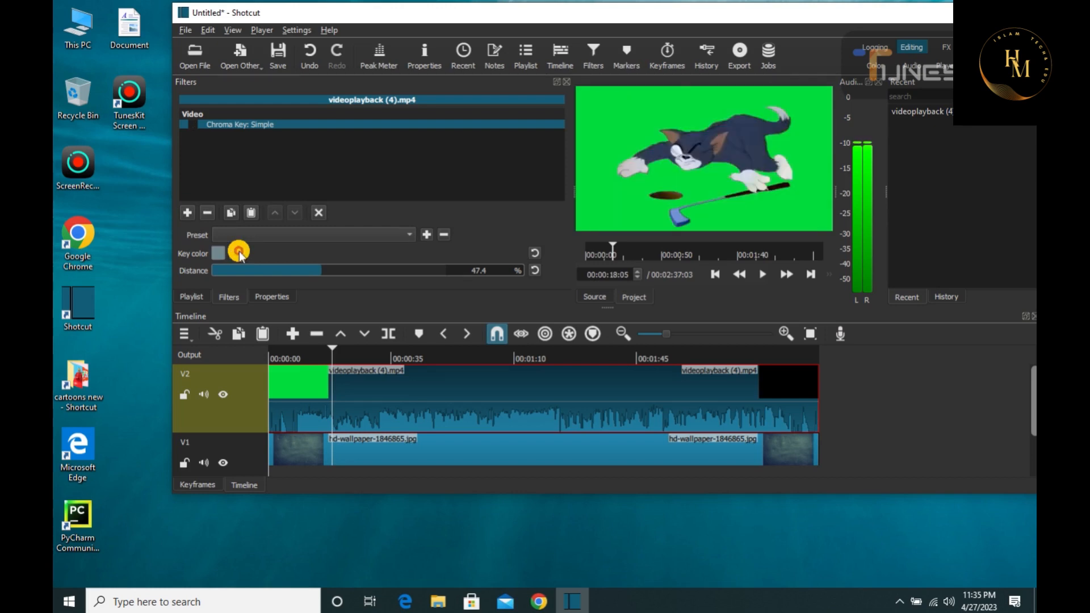
# Set the key color to bright green #00ff00 and preview the keyed video up to about 55 seconds
pyautogui.click(216, 253)
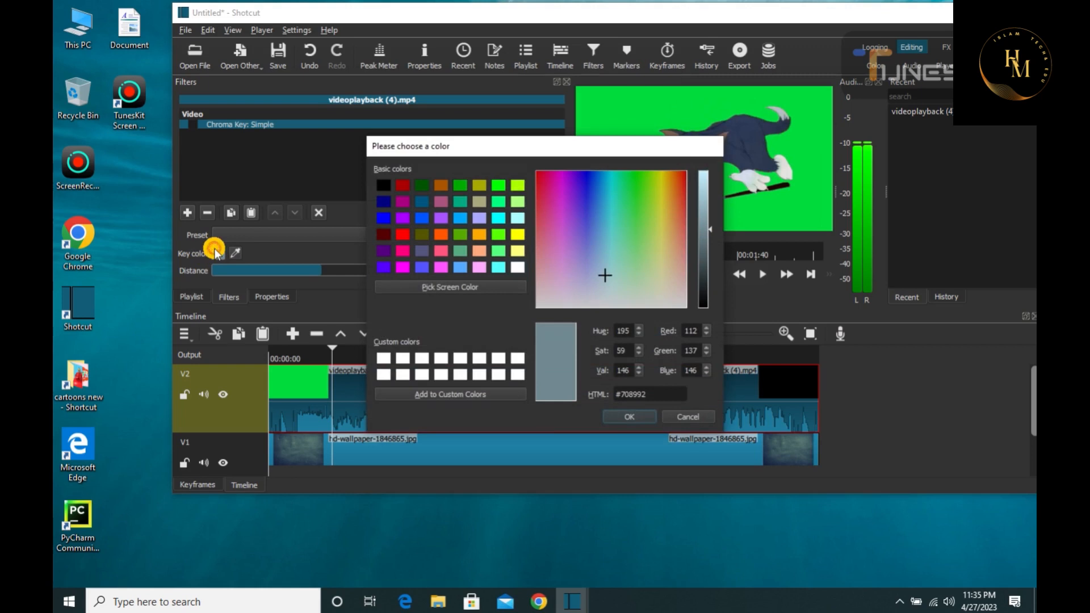
pyautogui.click(479, 185)
pyautogui.click(498, 185)
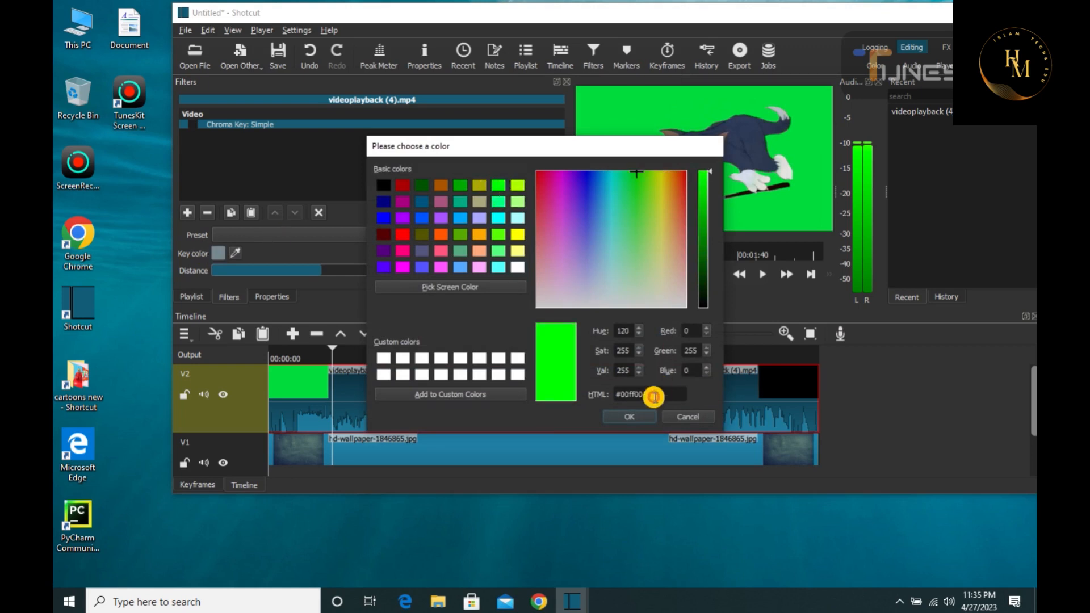
pyautogui.click(629, 416)
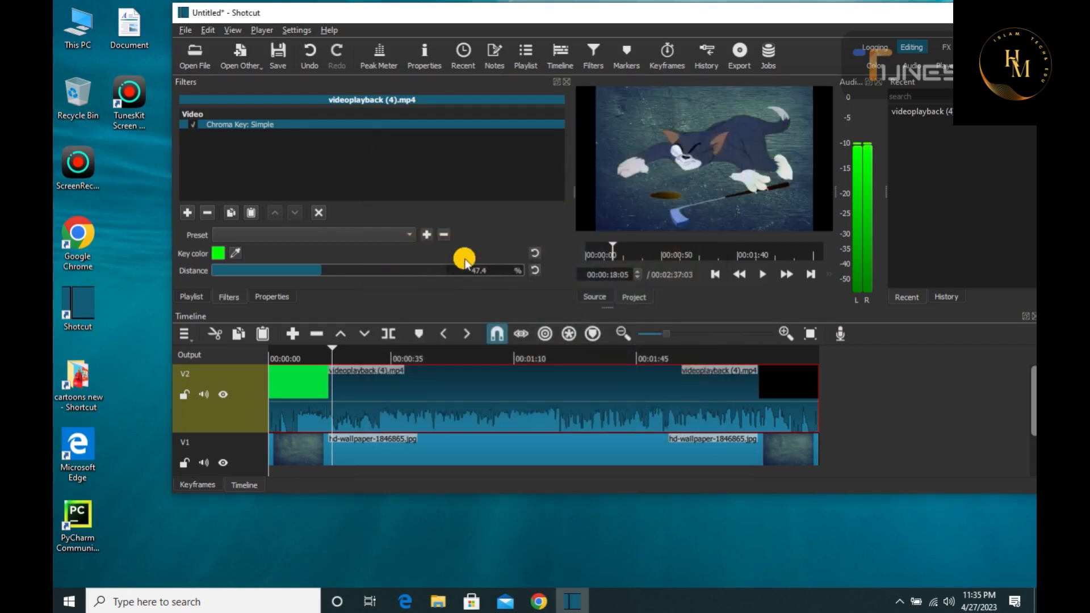
pyautogui.click(766, 278)
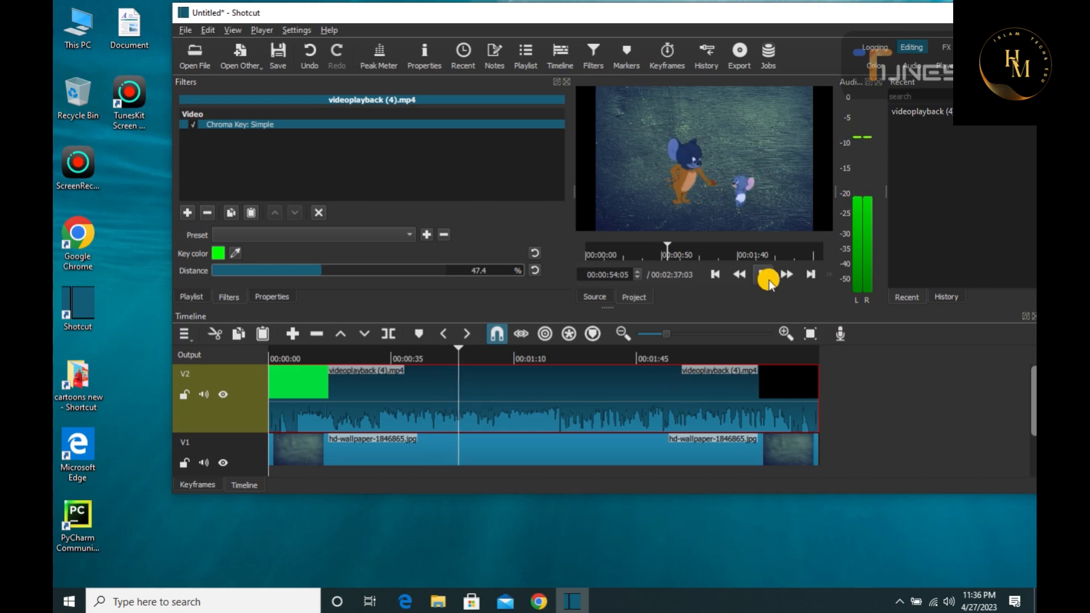
pyautogui.click(768, 280)
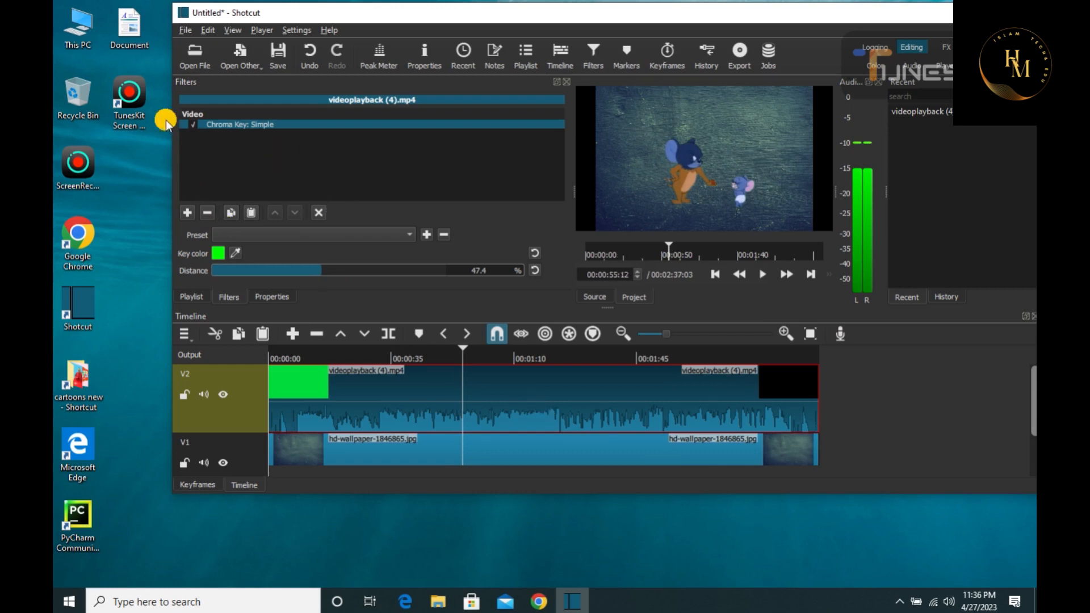
# Disable and re-enable the Chroma Key: Simple filter several times to compare the green-screen and wallpaper backgrounds
pyautogui.click(191, 123)
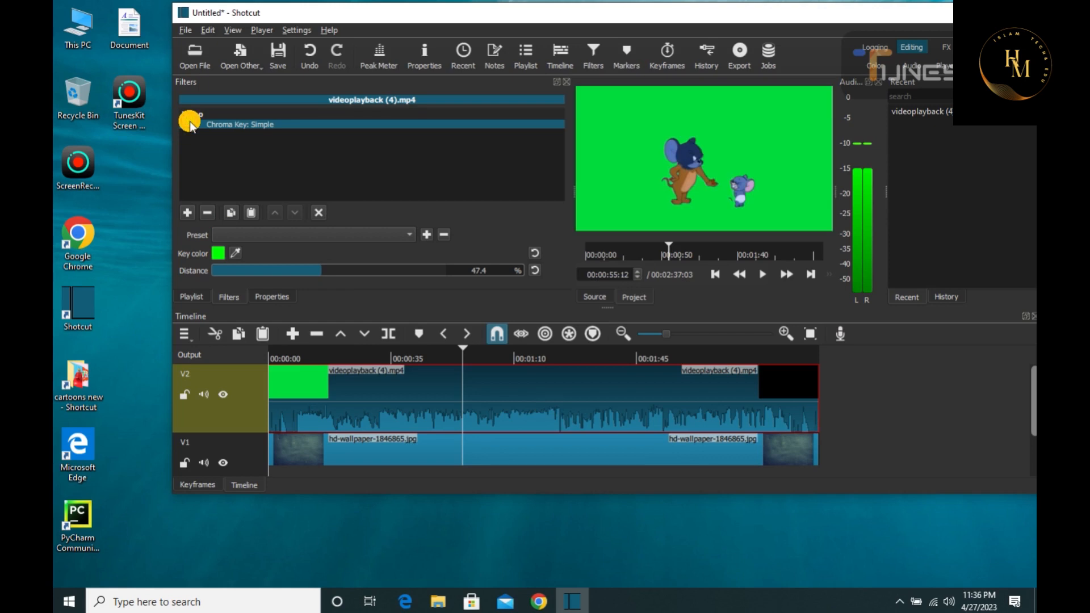
pyautogui.click(190, 121)
pyautogui.click(190, 121)
pyautogui.click(190, 122)
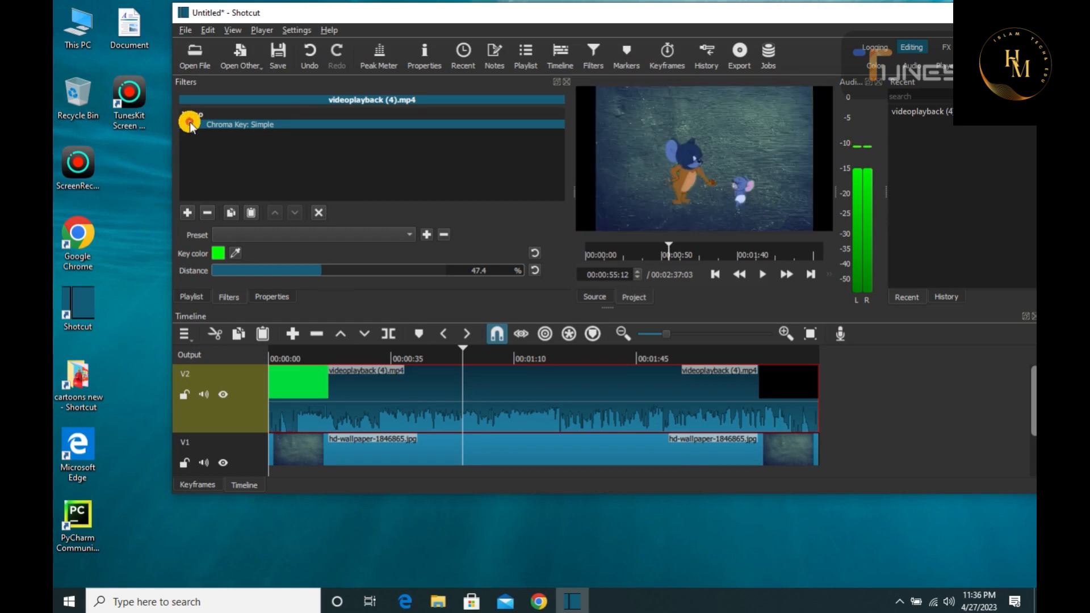
pyautogui.click(190, 122)
pyautogui.click(190, 122)
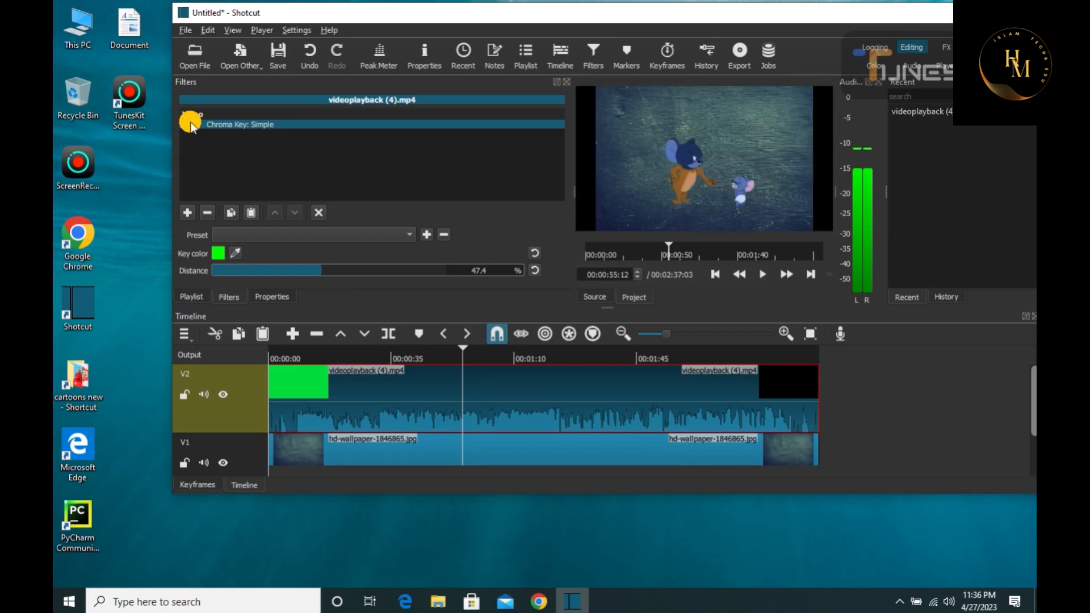